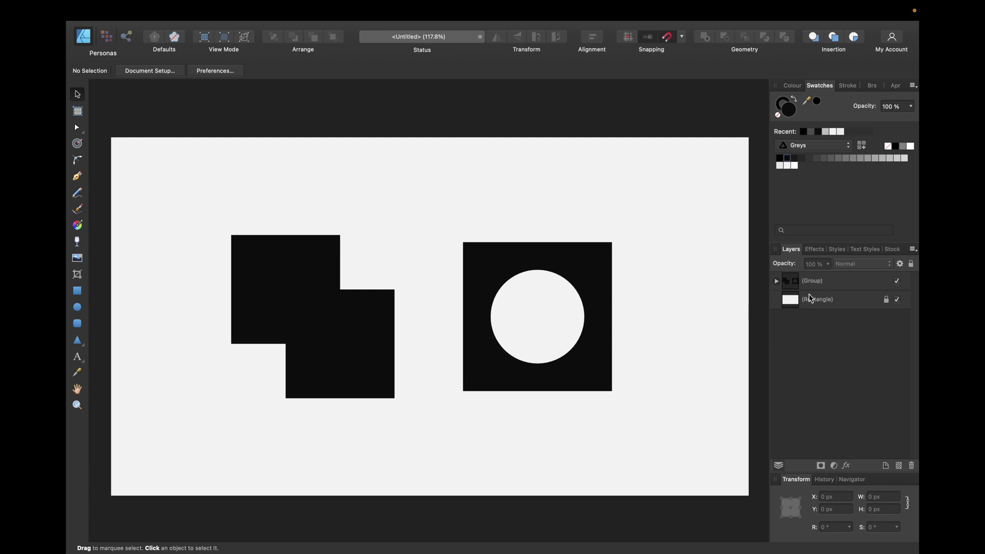
Step: Hide the example Group layer to leave a blank page, with the Rectangle Tool ready
{"action": "left_click", "coordinate": [896, 280]}
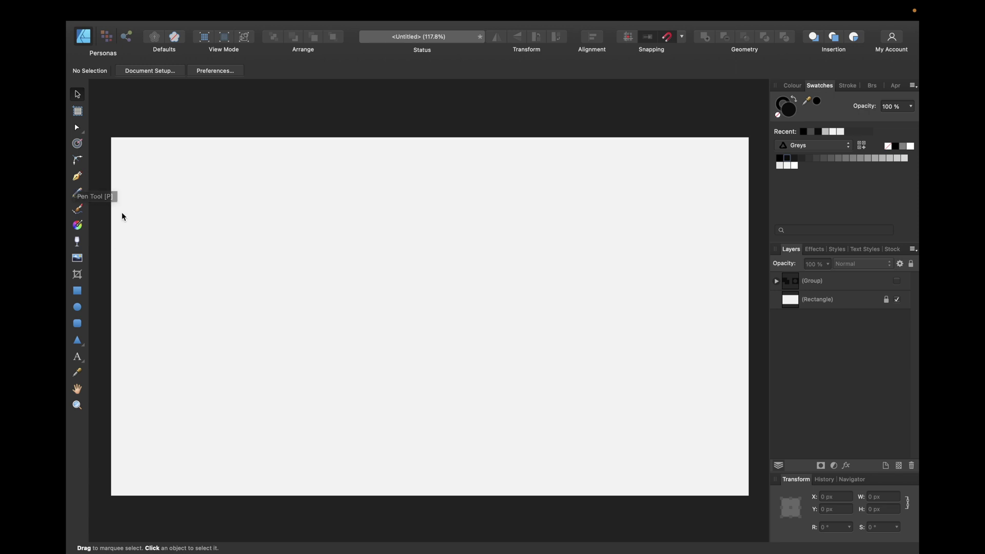
{"action": "left_click", "coordinate": [77, 291]}
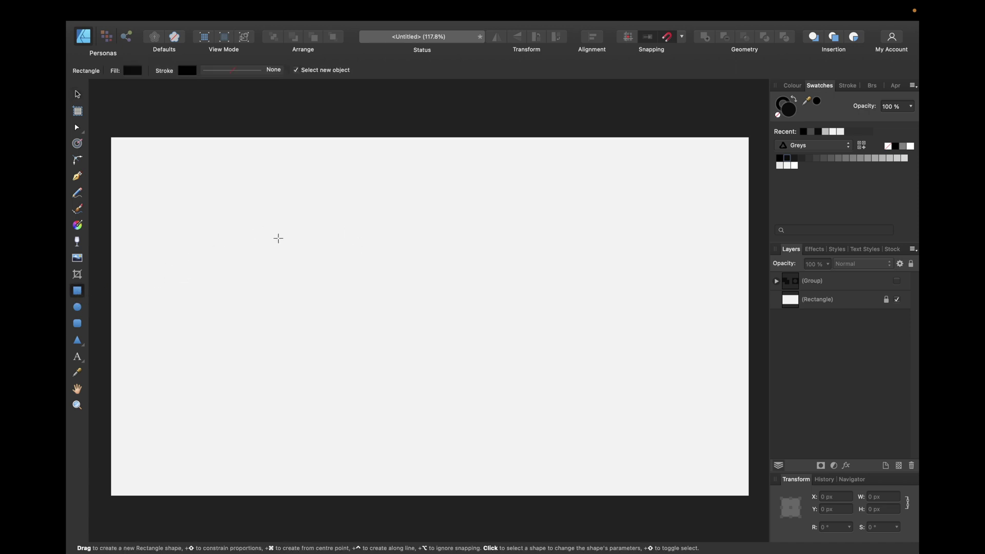
Step: Draw a black square, about 338.4 × 338.4 px, in the upper-left area of the page
{"action": "left_click_drag", "start_coordinate": [250, 191], "coordinate": [363, 303]}
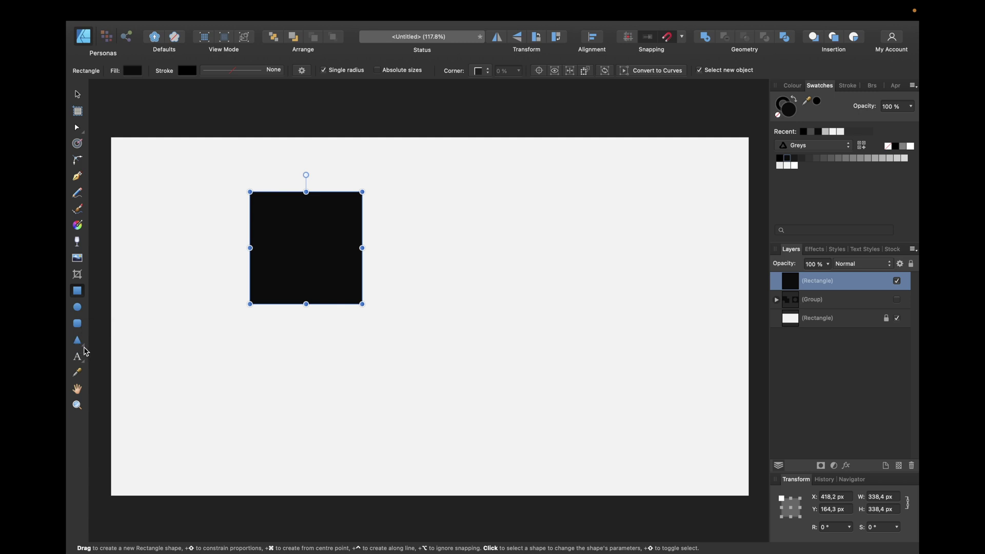
{"action": "left_click", "coordinate": [86, 352]}
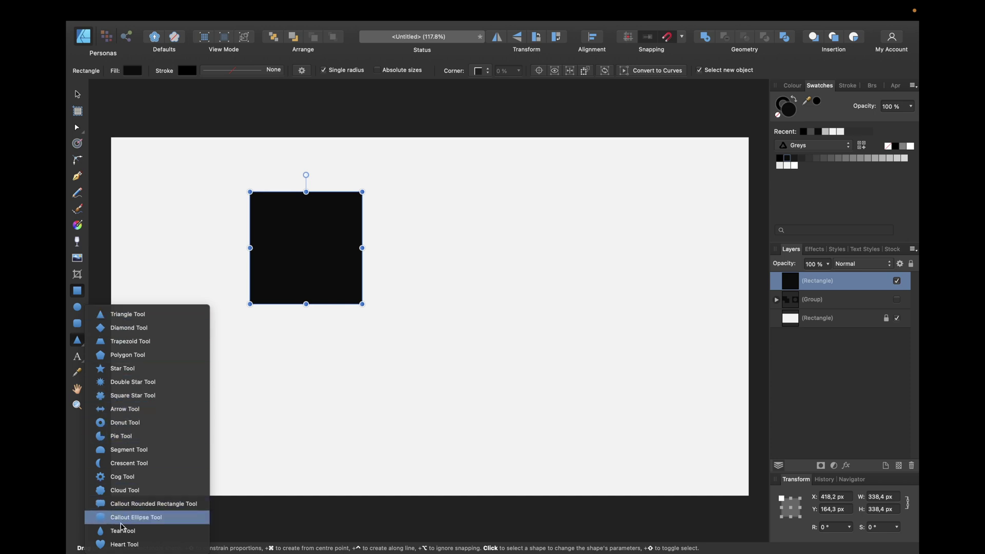
{"action": "left_click", "coordinate": [160, 280]}
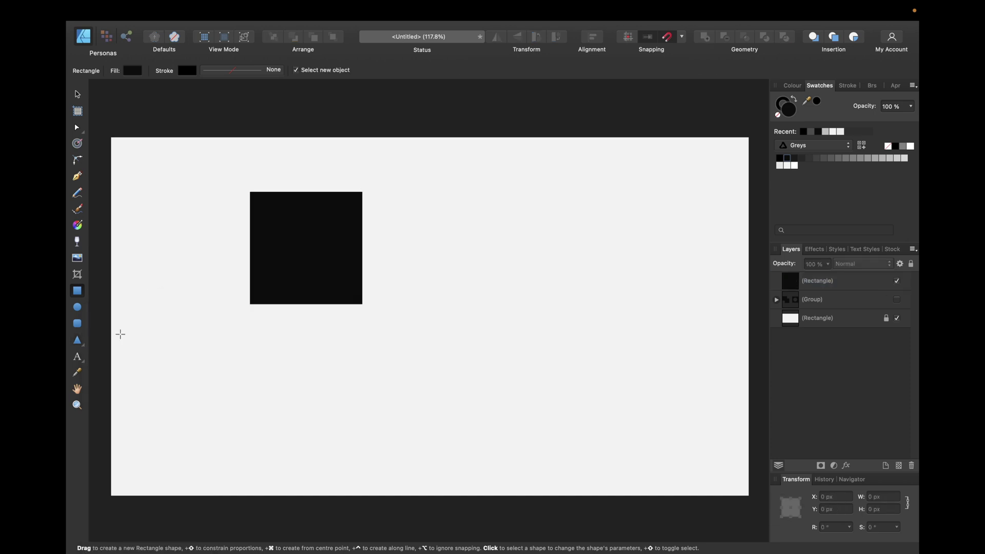
{"action": "left_click", "coordinate": [77, 341]}
Step: Duplicate the black square with Cmd+J and move the copy down-right over its lower-right corner
{"action": "left_click", "coordinate": [175, 261]}
{"action": "left_click", "coordinate": [81, 92]}
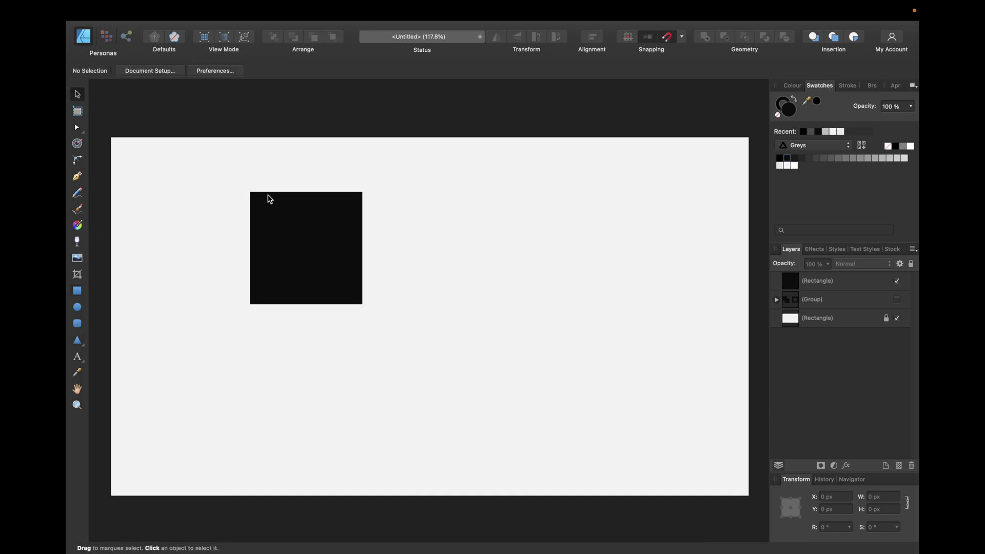
{"action": "left_click", "coordinate": [323, 232]}
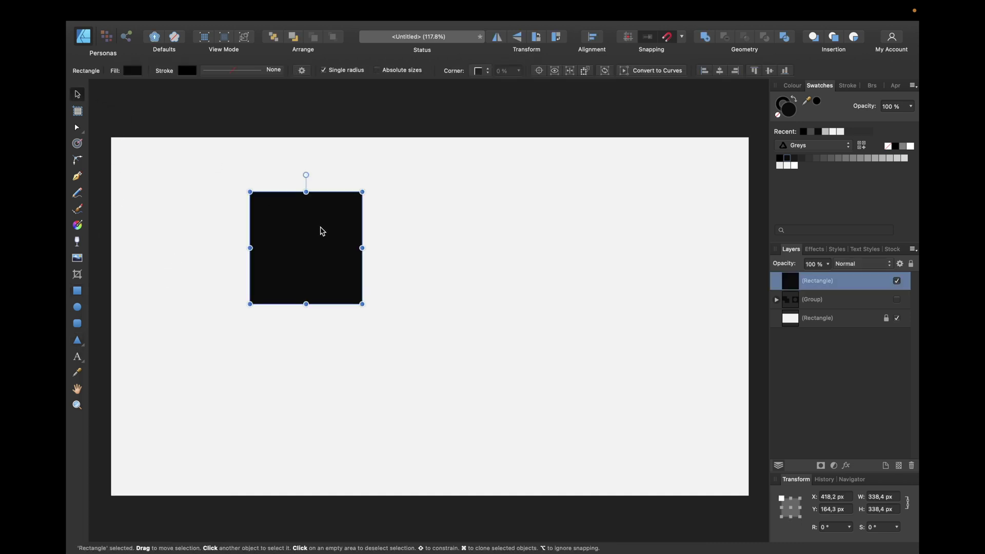
{"action": "key", "text": "super+j"}
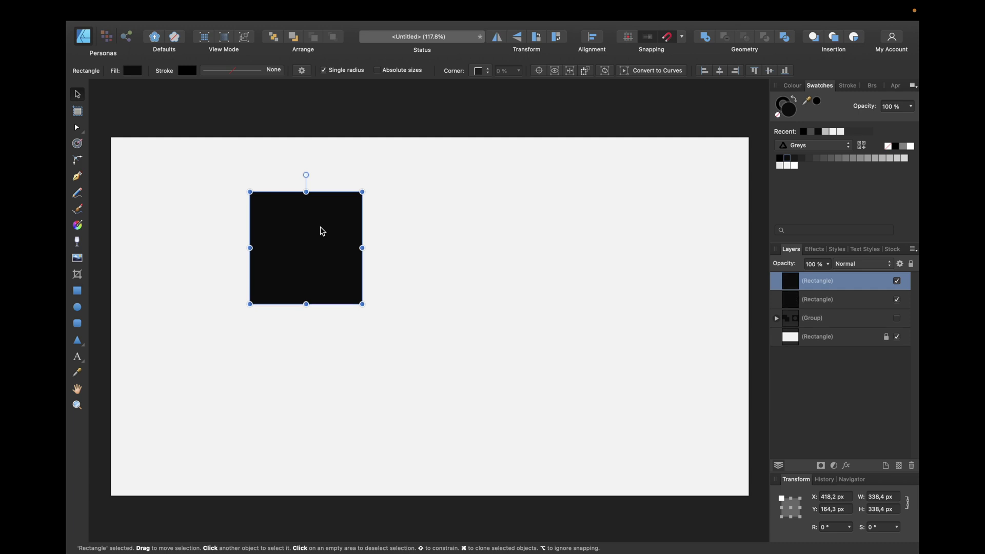
{"action": "left_click_drag", "start_coordinate": [322, 231], "coordinate": [381, 283]}
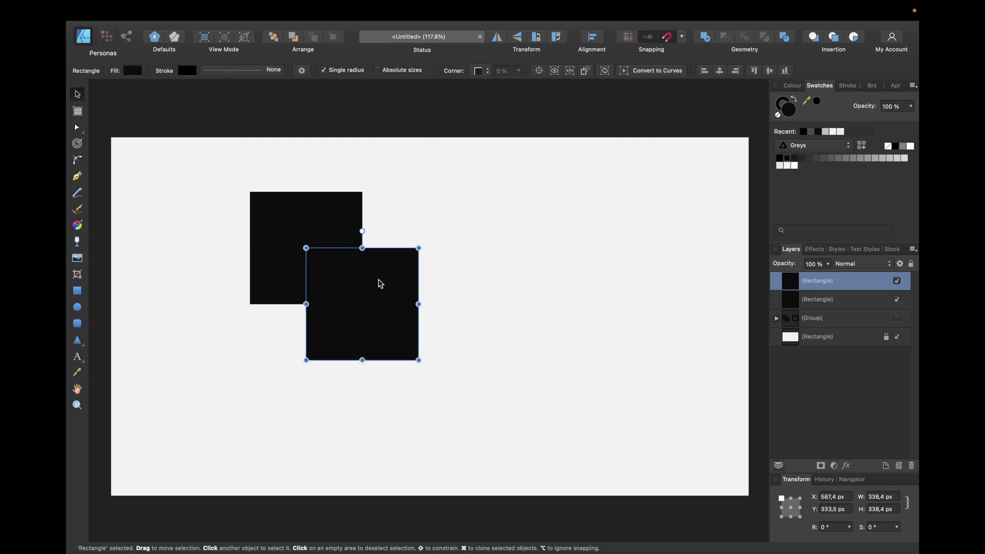
Step: Give the copied square a dark grey fill and nudge it into place
{"action": "left_click", "coordinate": [824, 158]}
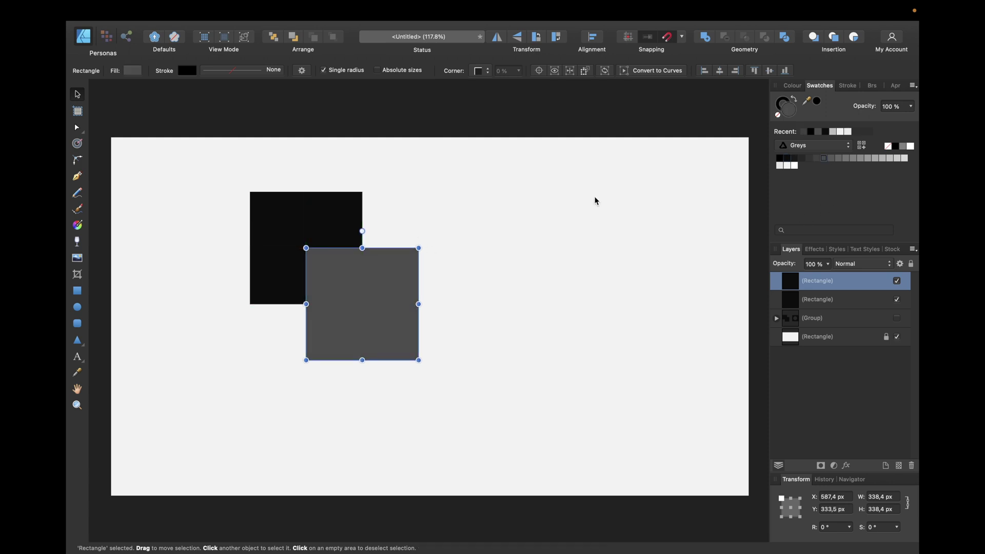
{"action": "left_click", "coordinate": [519, 211]}
{"action": "left_click", "coordinate": [839, 297]}
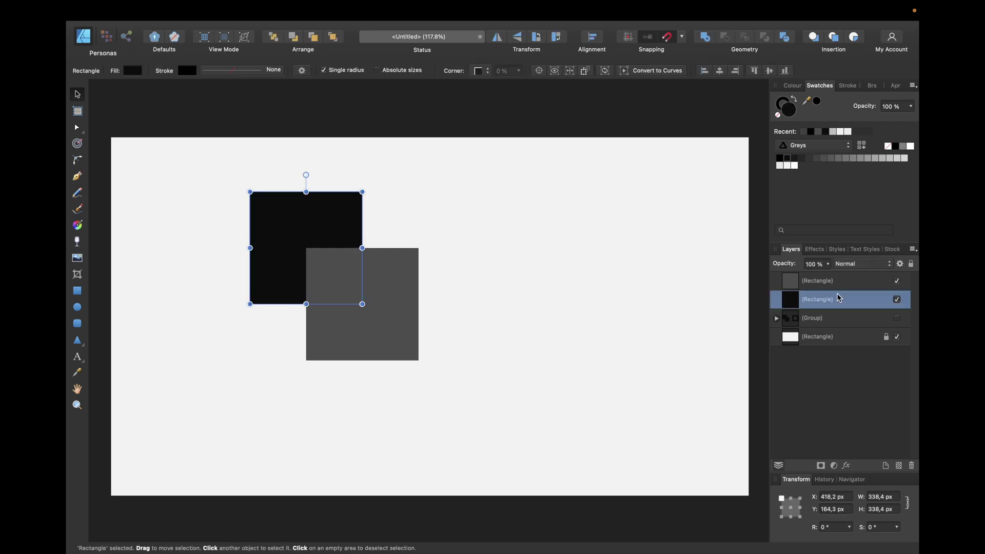
{"action": "left_click", "coordinate": [435, 291]}
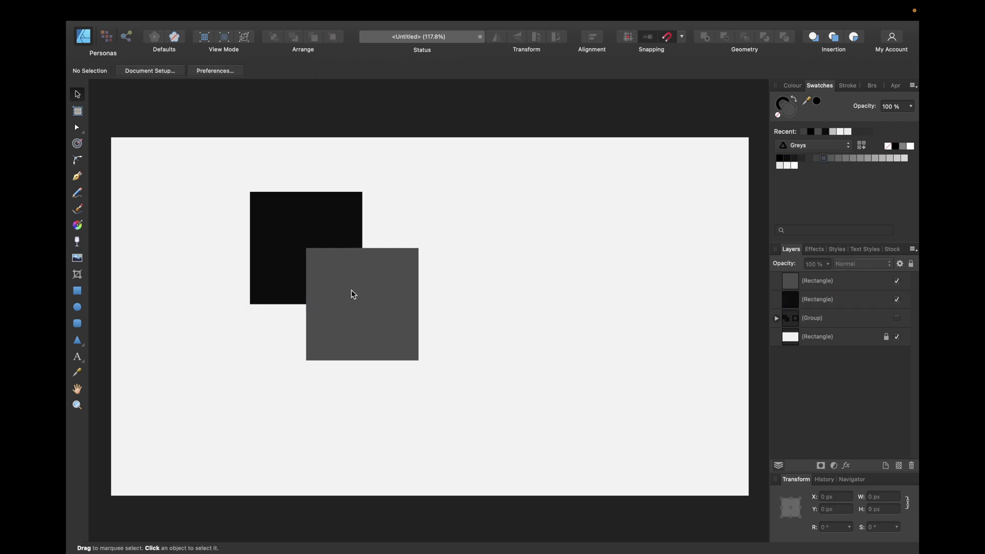
{"action": "mouse_move", "coordinate": [353, 294]}
{"action": "left_mouse_down"}
{"action": "mouse_move", "coordinate": [392, 312]}
{"action": "mouse_move", "coordinate": [366, 303]}
{"action": "left_mouse_up"}
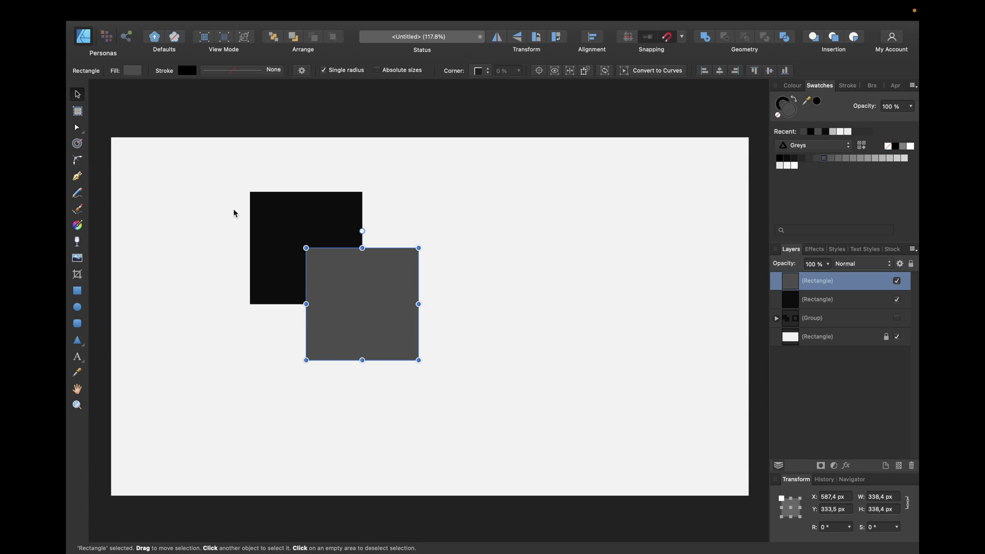
Step: Convert both squares to curves and Add them into one 507.6 × 507.6 px stepped shape
{"action": "left_click_drag", "start_coordinate": [221, 162], "coordinate": [479, 377]}
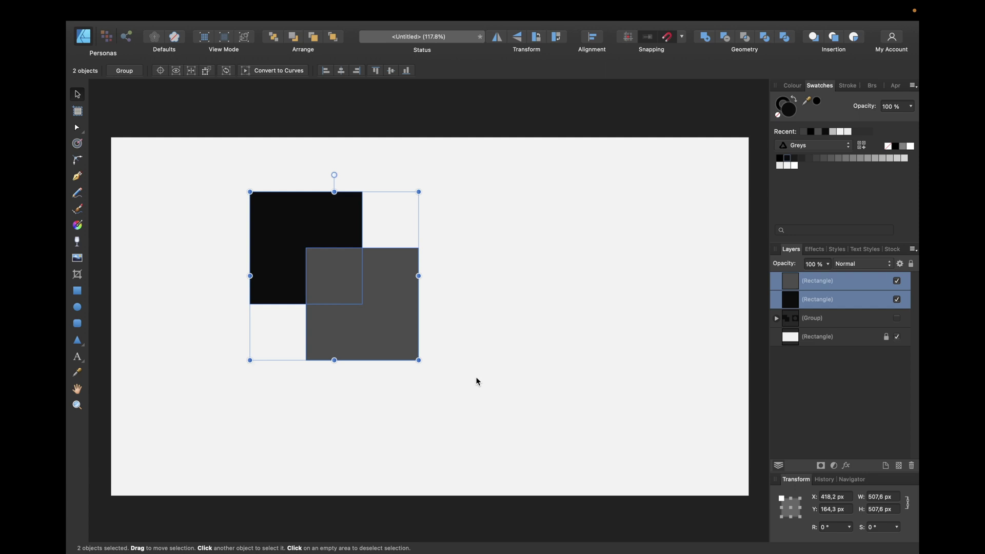
{"action": "left_click", "coordinate": [282, 73]}
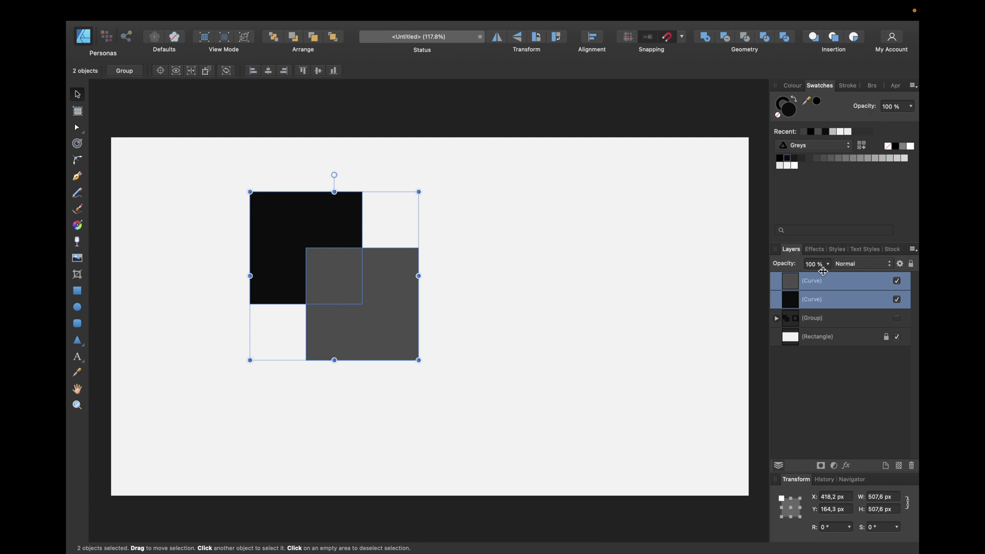
{"action": "left_click", "coordinate": [707, 38]}
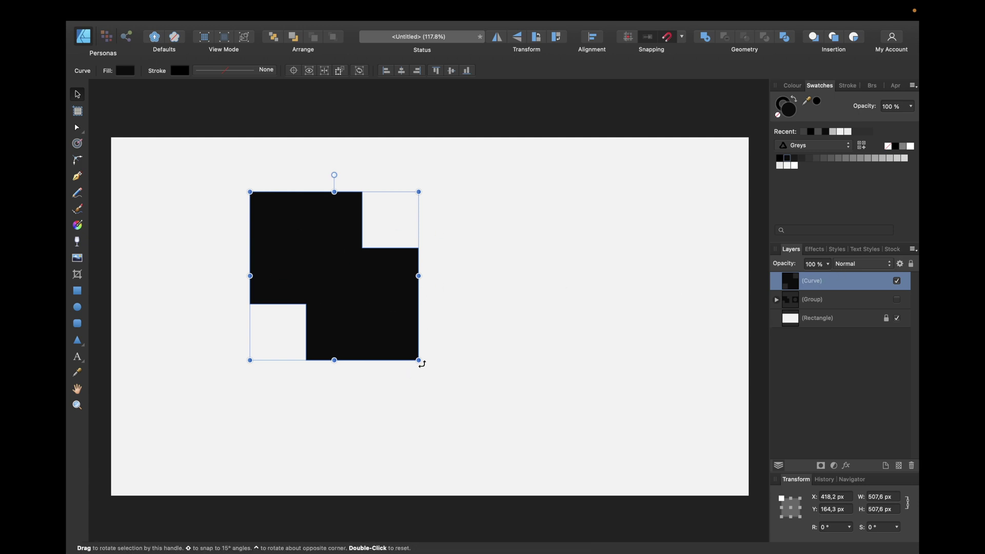
Step: Undo an accidental resize of the stepped shape and drag it further left
{"action": "left_click_drag", "start_coordinate": [420, 360], "coordinate": [381, 332]}
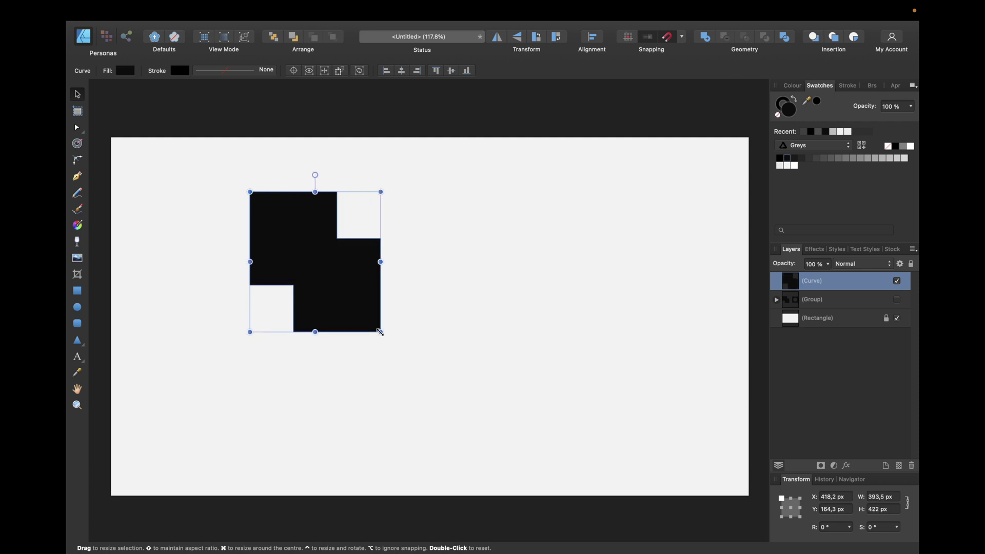
{"action": "key", "text": "super+z"}
{"action": "key", "text": "super+z"}
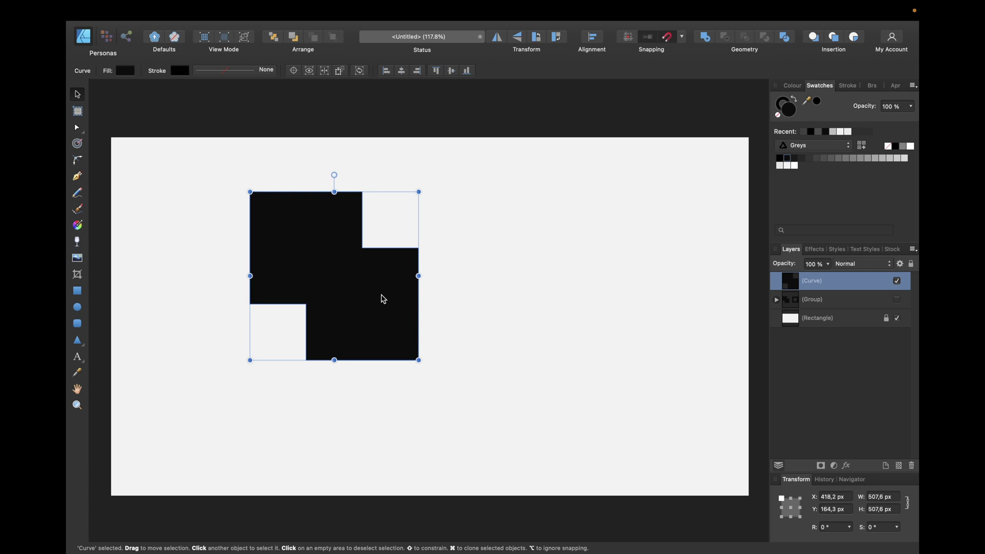
{"action": "left_click_drag", "start_coordinate": [385, 310], "coordinate": [334, 321]}
Step: Draw a square on the right and a circle below it, and fill the square black
{"action": "left_click", "coordinate": [519, 312]}
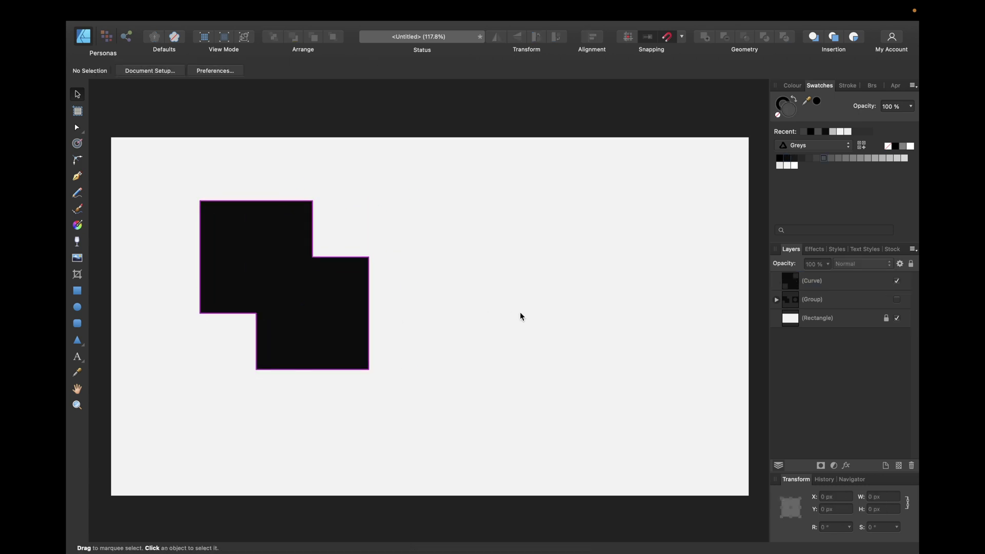
{"action": "left_click", "coordinate": [77, 290]}
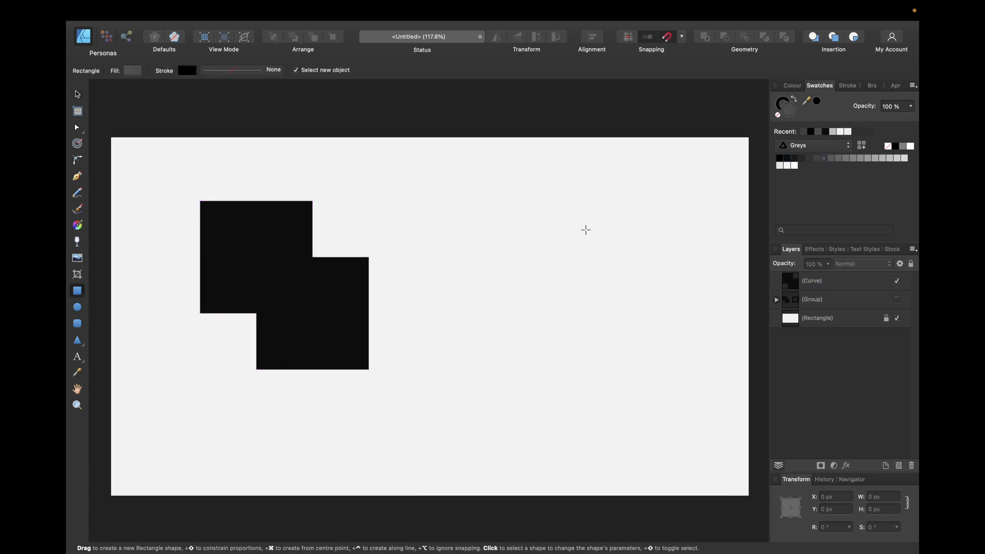
{"action": "left_click_drag", "start_coordinate": [496, 200], "coordinate": [602, 307]}
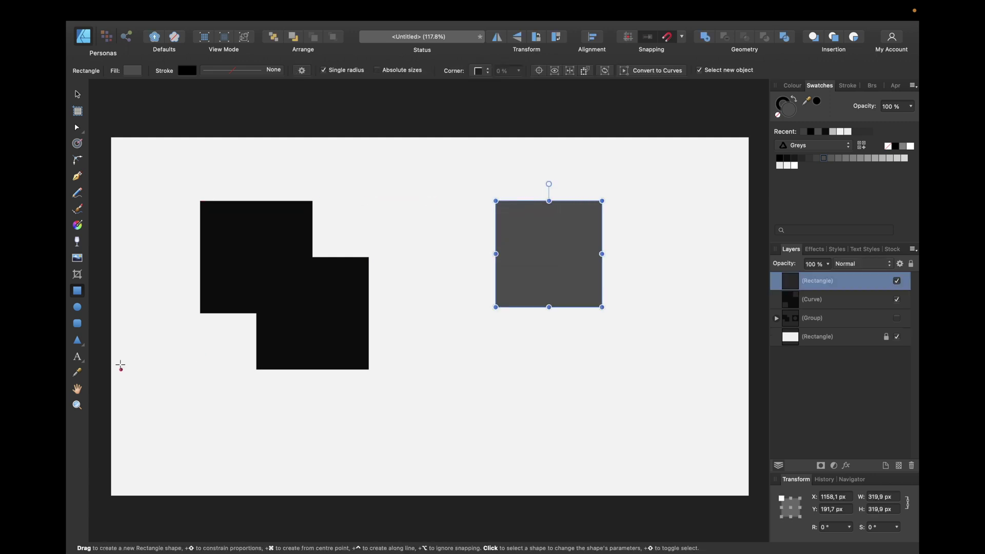
{"action": "left_click", "coordinate": [77, 307]}
{"action": "left_click_drag", "start_coordinate": [434, 316], "coordinate": [537, 403]}
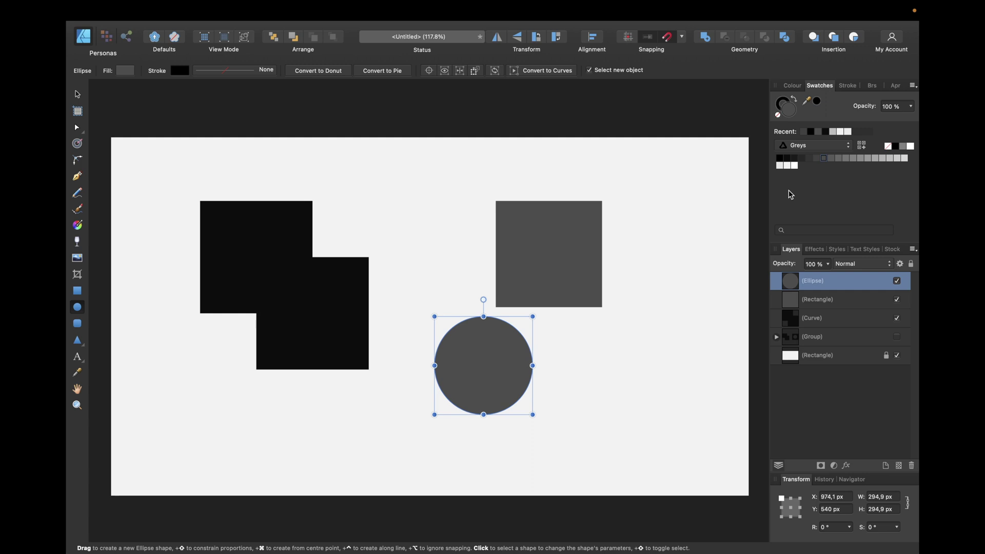
{"action": "left_click", "coordinate": [819, 301]}
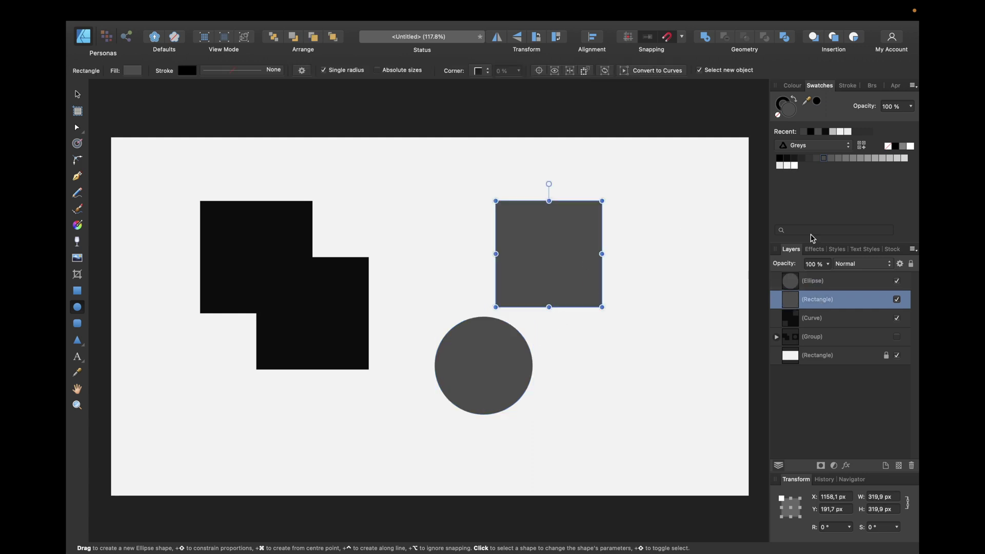
{"action": "left_click", "coordinate": [786, 159]}
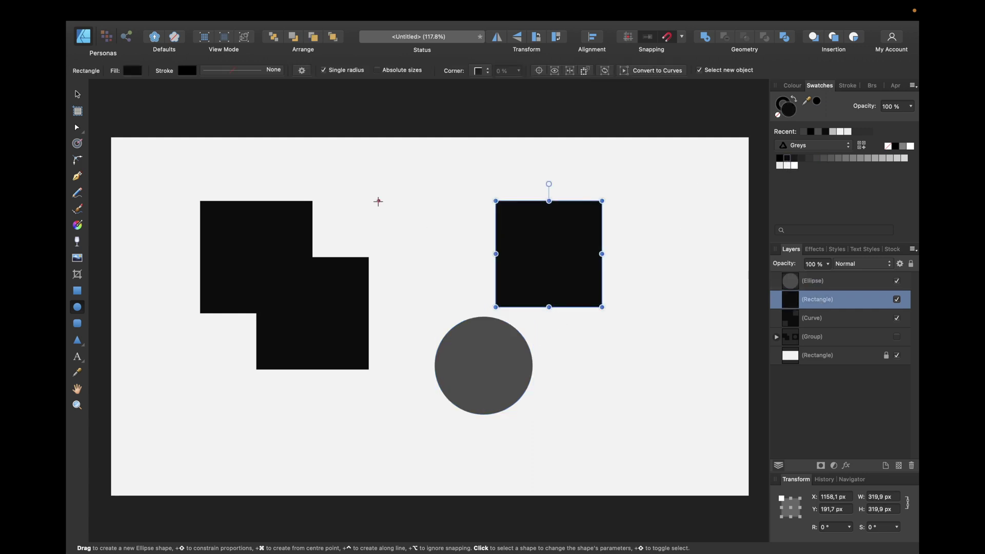
Step: Move the circle onto the black square, shrink and centre it, and lower its layer order
{"action": "left_click", "coordinate": [77, 97]}
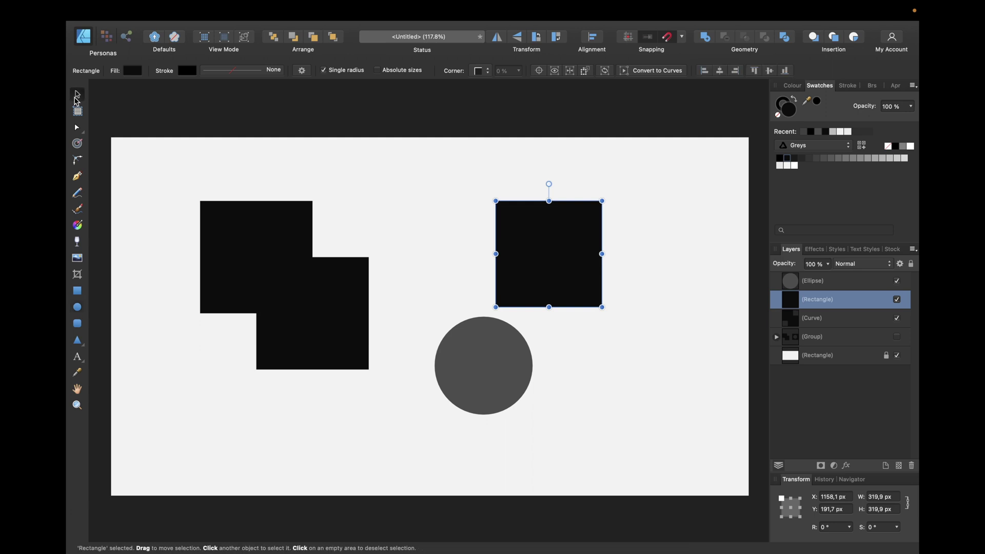
{"action": "left_click", "coordinate": [485, 341]}
{"action": "left_click_drag", "start_coordinate": [490, 354], "coordinate": [552, 251]}
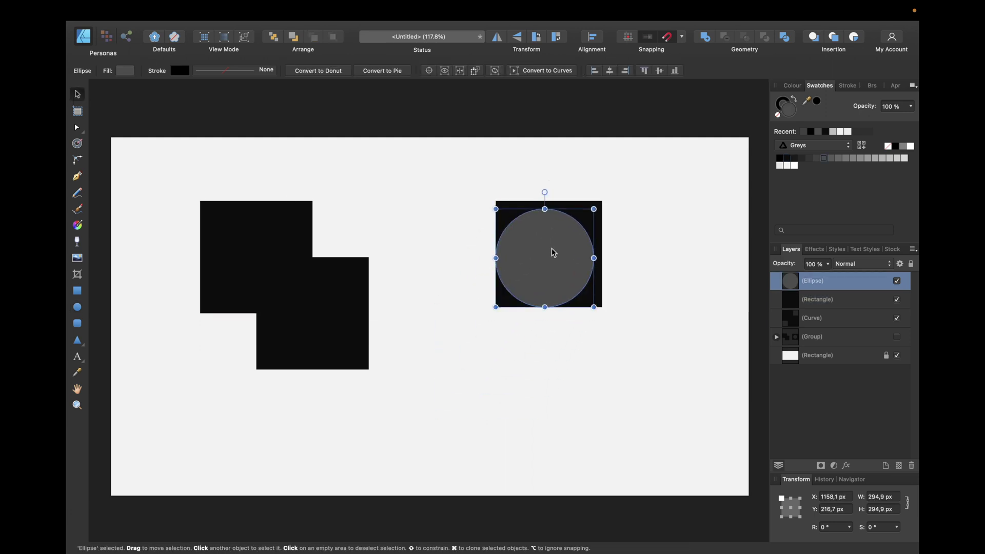
{"action": "left_click_drag", "start_coordinate": [497, 205], "coordinate": [531, 231]}
{"action": "left_click_drag", "start_coordinate": [567, 262], "coordinate": [557, 244]}
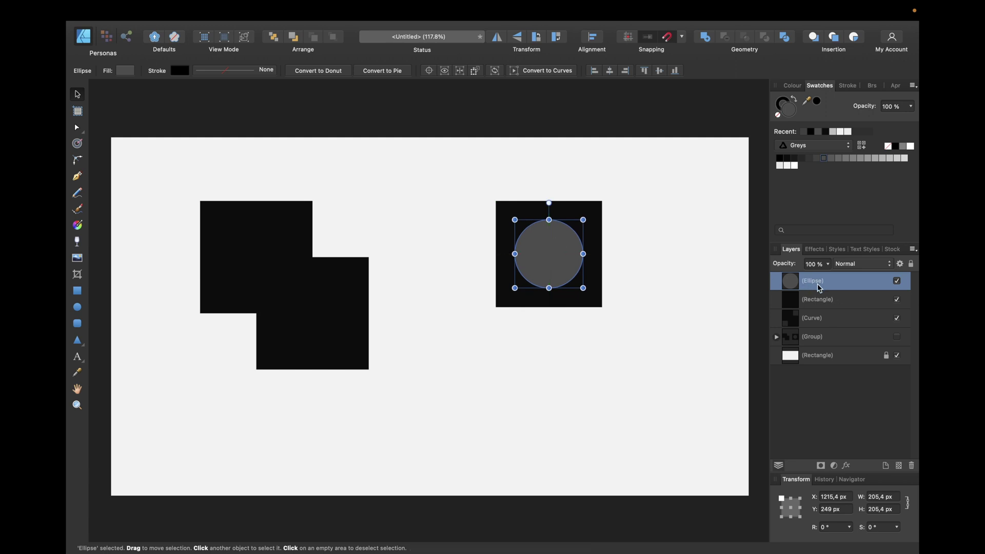
{"action": "mouse_move", "coordinate": [817, 284]}
{"action": "left_mouse_down"}
{"action": "mouse_move", "coordinate": [818, 331]}
{"action": "mouse_move", "coordinate": [810, 279]}
{"action": "left_mouse_up"}
Step: Select the black square and circle together and Subtract to cut a circular hole
{"action": "left_click", "coordinate": [716, 250]}
{"action": "left_click_drag", "start_coordinate": [440, 149], "coordinate": [661, 355]}
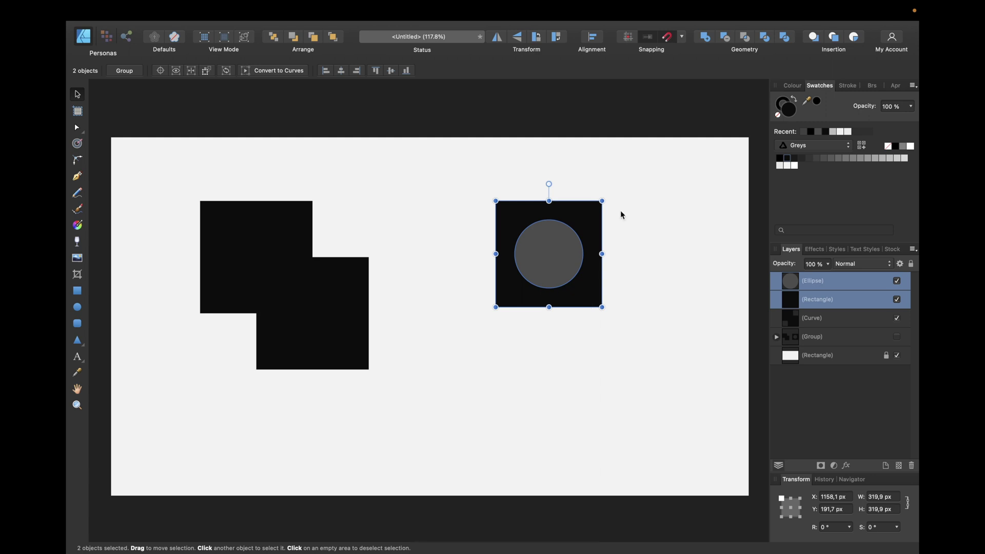
{"action": "left_click", "coordinate": [726, 38]}
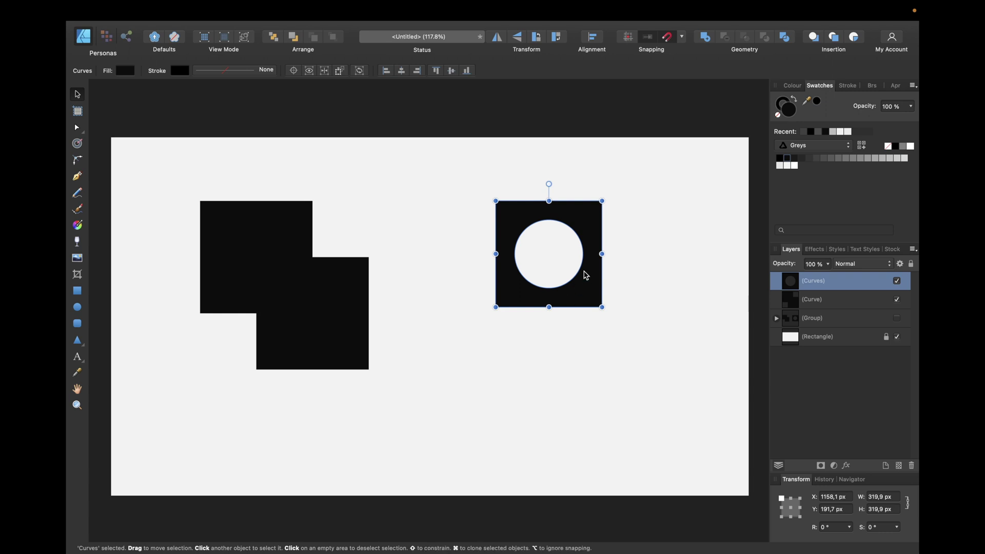
Step: Enlarge the holed square to 413.7 × 413.7 px and align it vertically with the stepped shape
{"action": "left_click_drag", "start_coordinate": [586, 276], "coordinate": [633, 369]}
{"action": "mouse_move", "coordinate": [572, 315]}
{"action": "left_mouse_down"}
{"action": "mouse_move", "coordinate": [554, 305]}
{"action": "mouse_move", "coordinate": [556, 325]}
{"action": "left_mouse_up"}
{"action": "left_click_drag", "start_coordinate": [310, 313], "coordinate": [319, 344]}
{"action": "left_click_drag", "start_coordinate": [508, 285], "coordinate": [508, 291]}
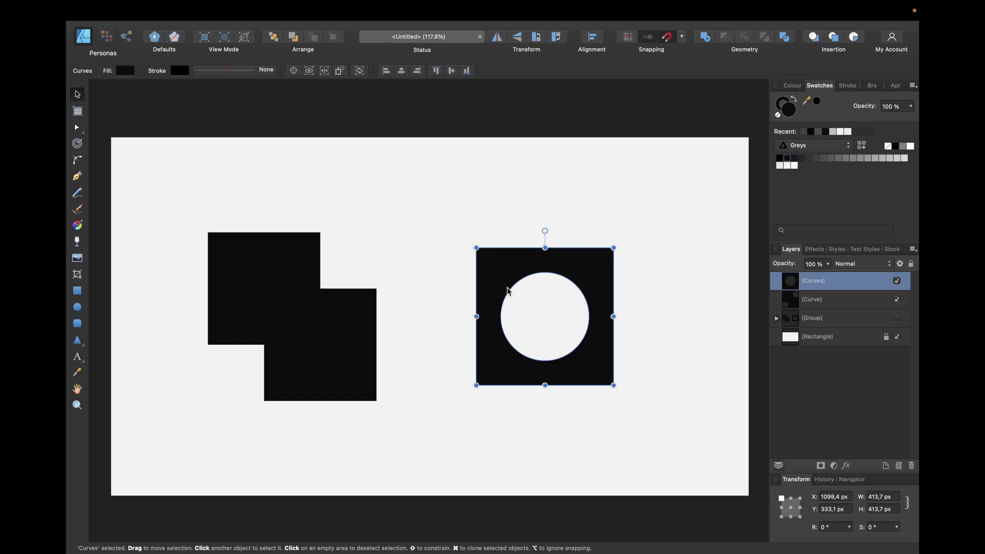